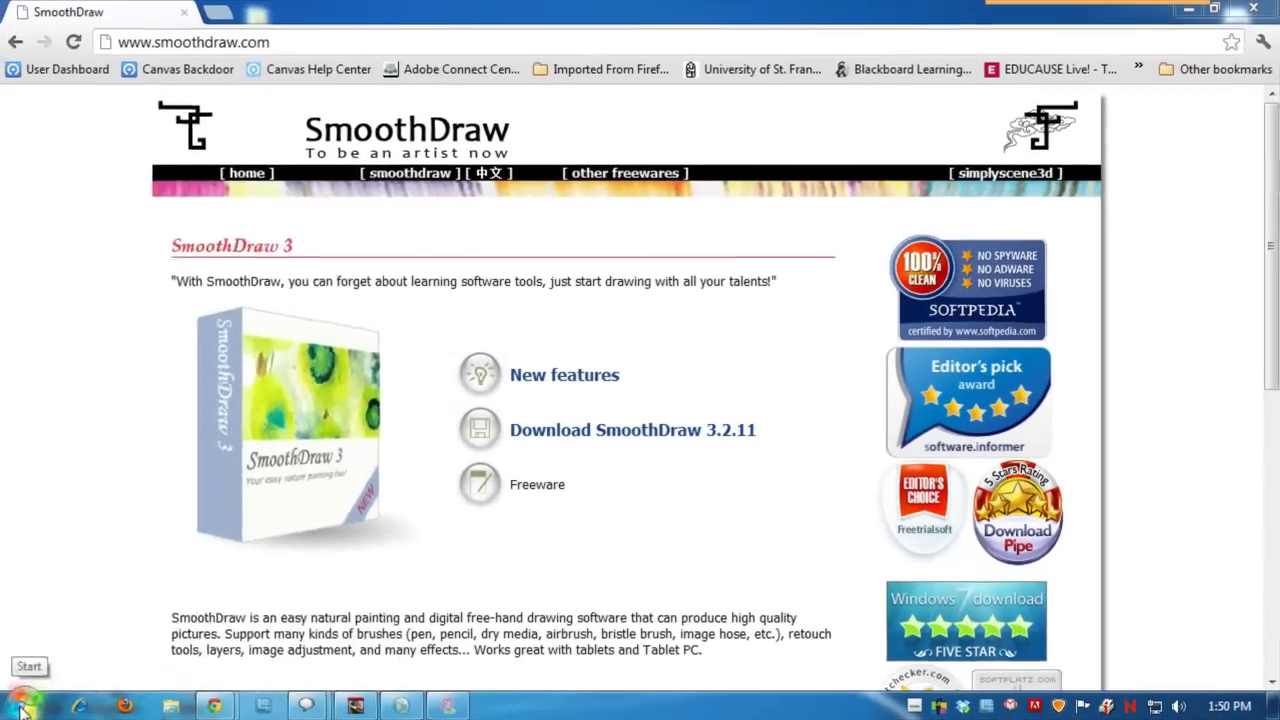
# - Launch SmoothDraw 3 from the Start menu and maximize its window
pyautogui.click(27, 707)
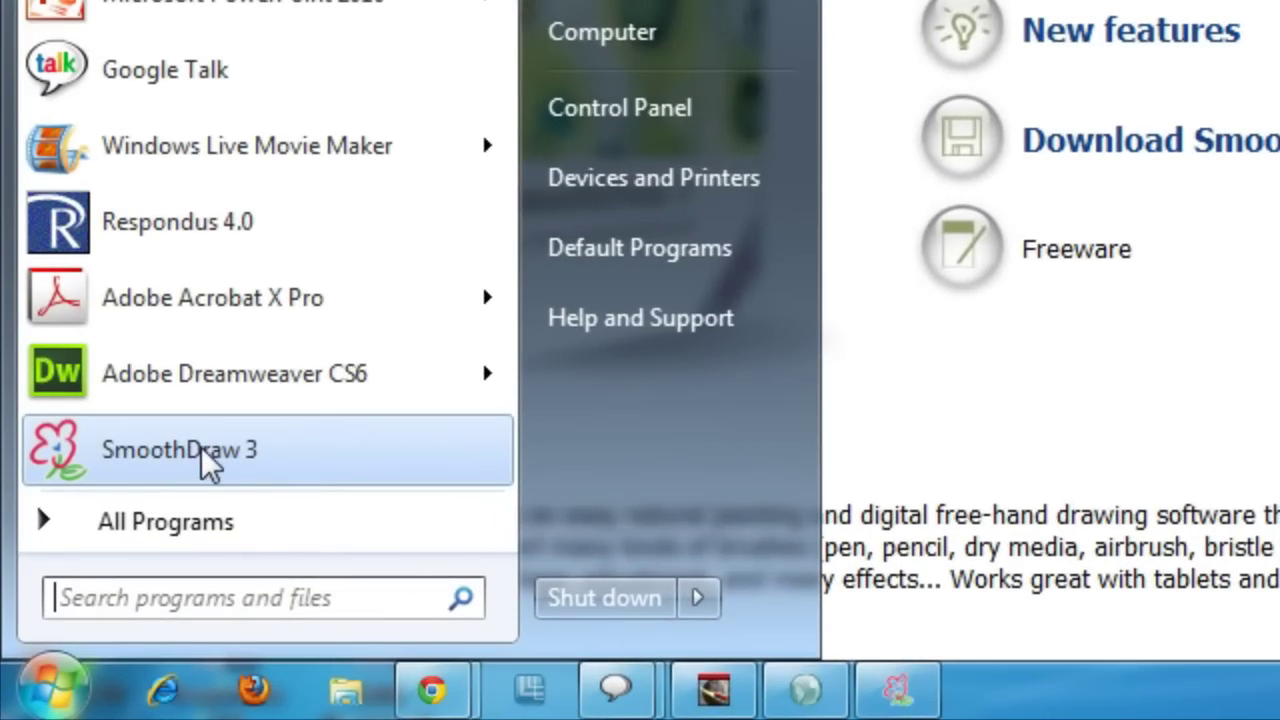
pyautogui.click(198, 458)
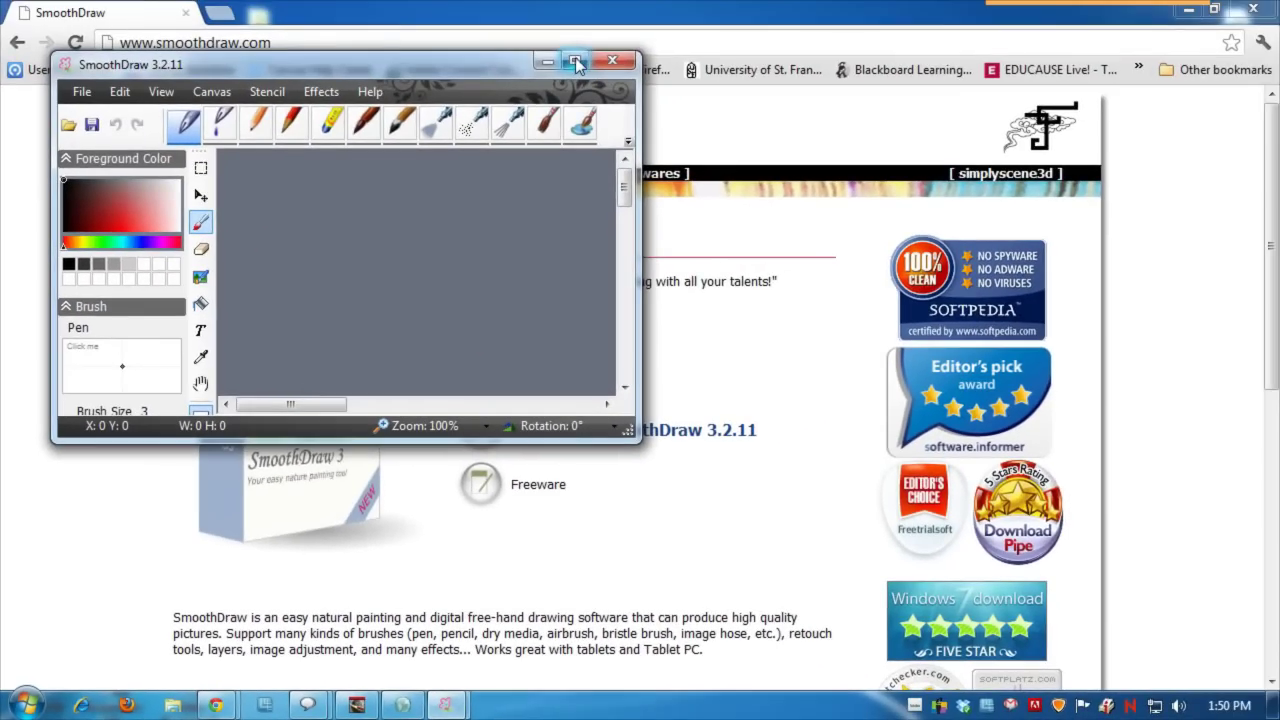
pyautogui.click(576, 64)
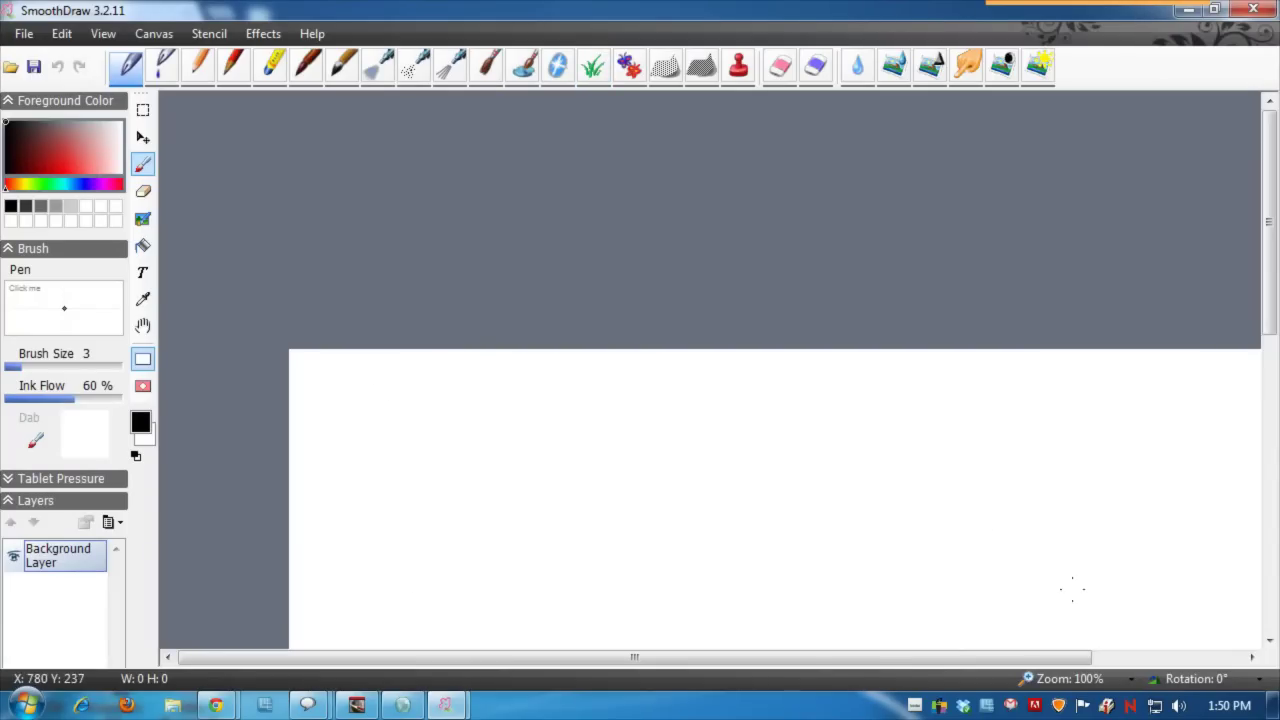
pyautogui.moveTo(1272, 280); pyautogui.dragTo(1273, 456)
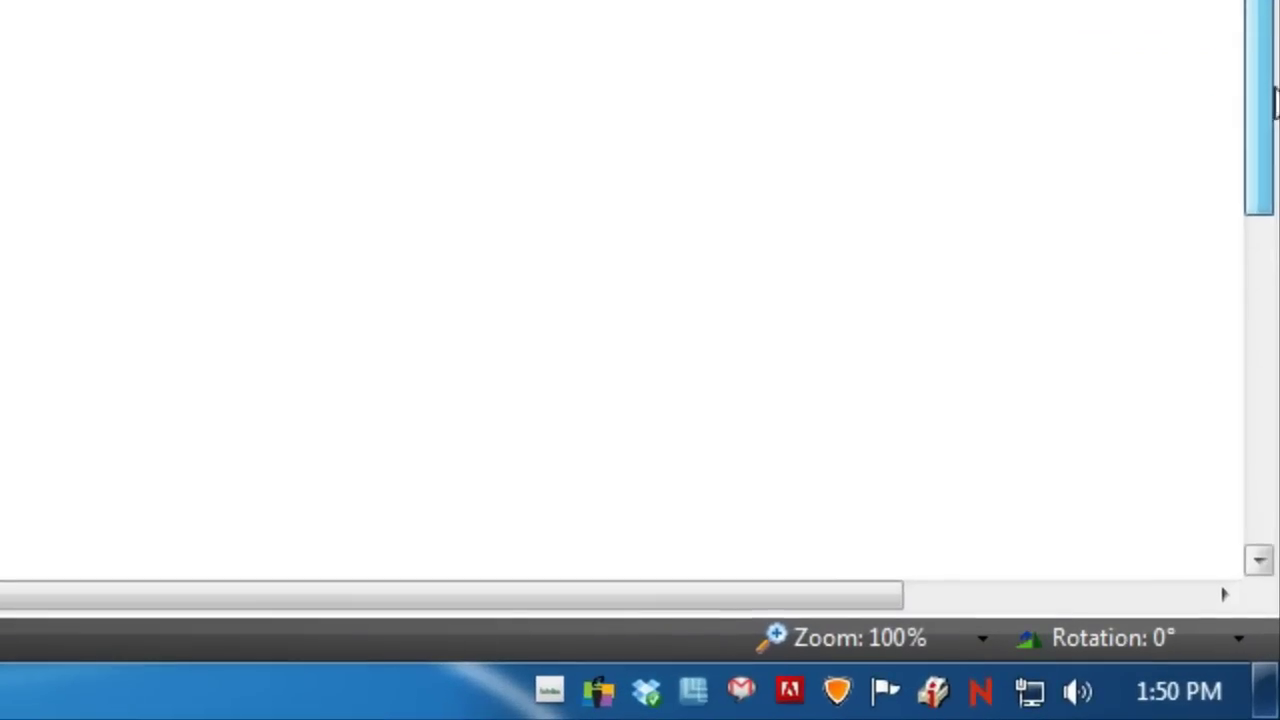
# - Zoom the canvas out to 75%, then return it to 100%
pyautogui.click(950, 648)
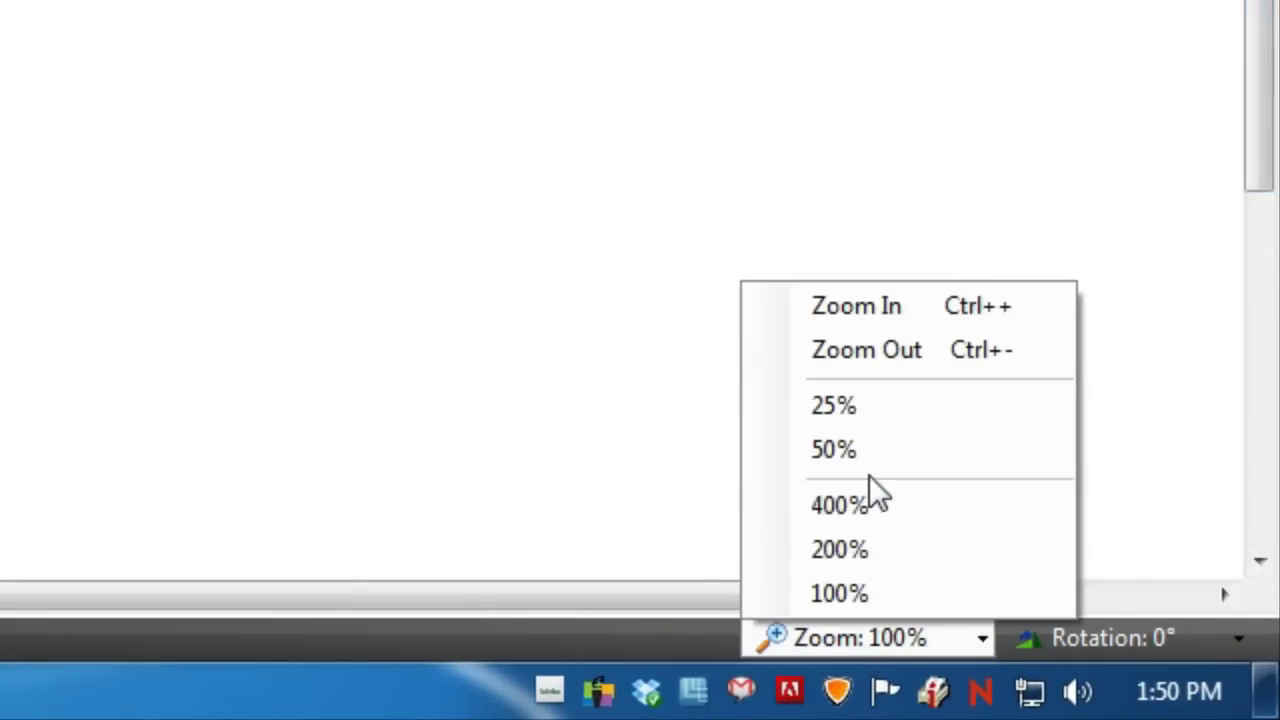
pyautogui.click(868, 352)
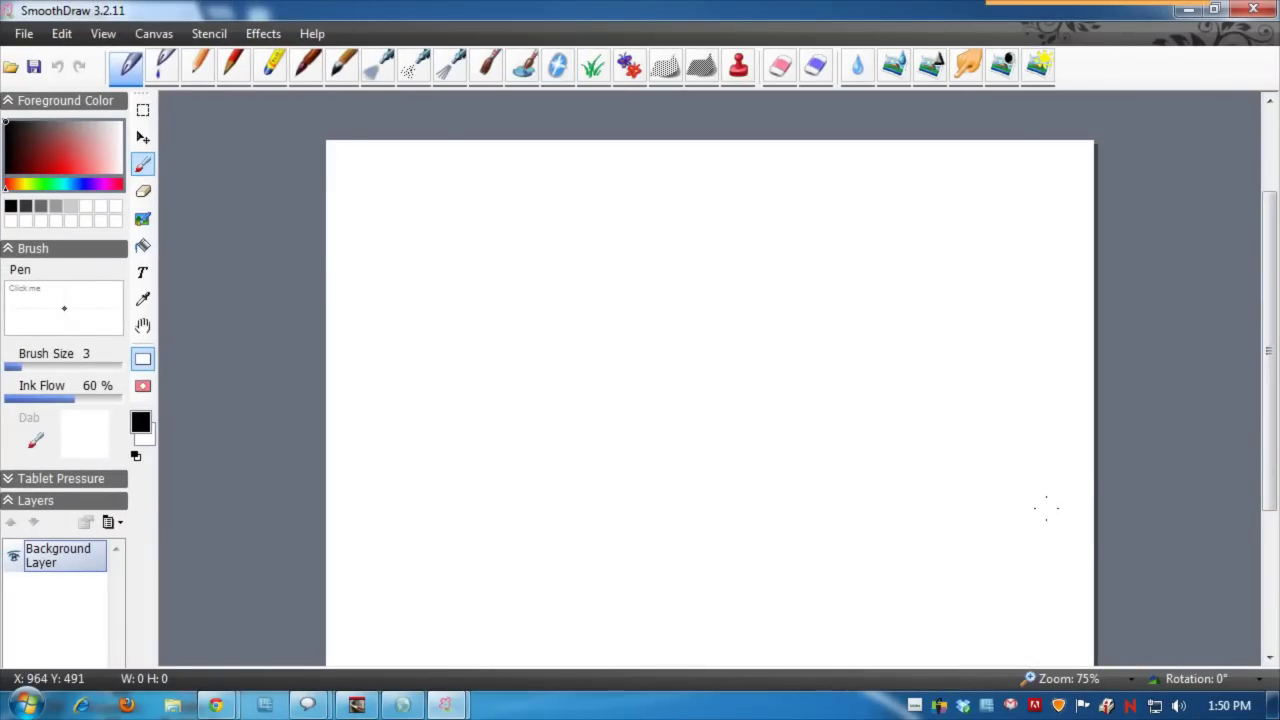
pyautogui.click(1110, 679)
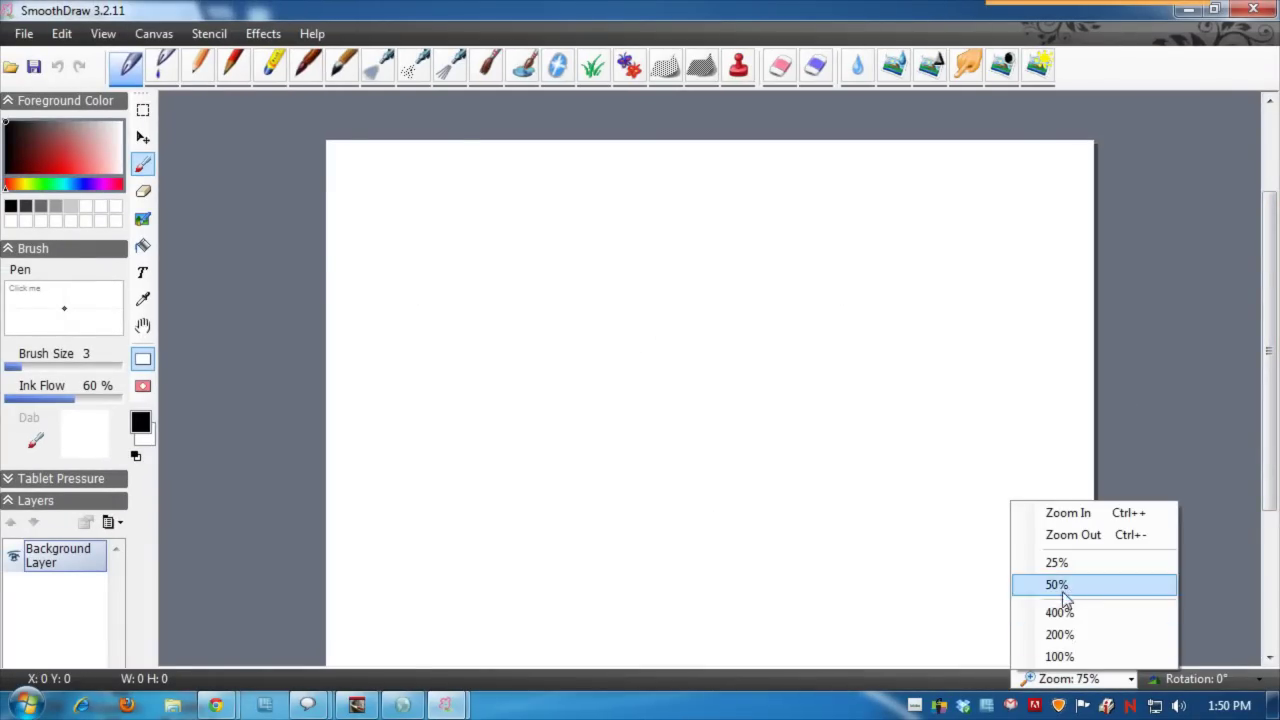
pyautogui.click(1062, 657)
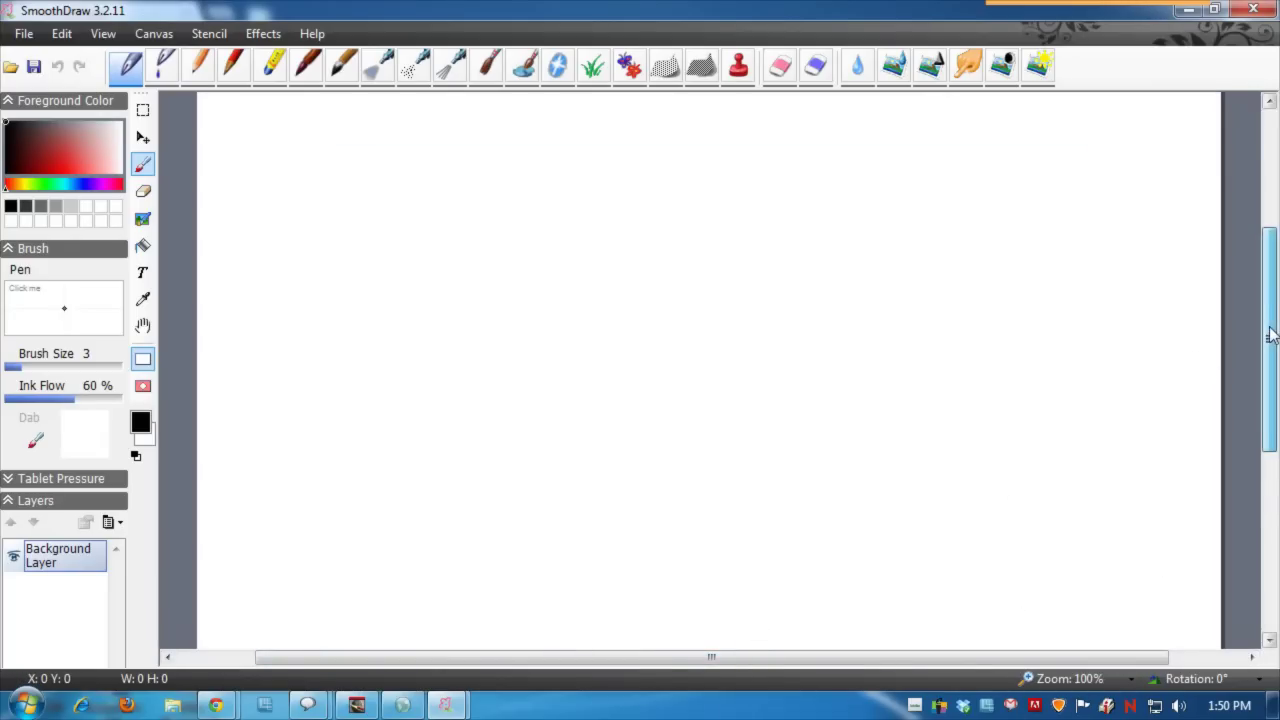
pyautogui.moveTo(1271, 337)
pyautogui.mouseDown()
pyautogui.moveTo(1270, 313)
pyautogui.moveTo(1271, 326)
pyautogui.mouseUp()
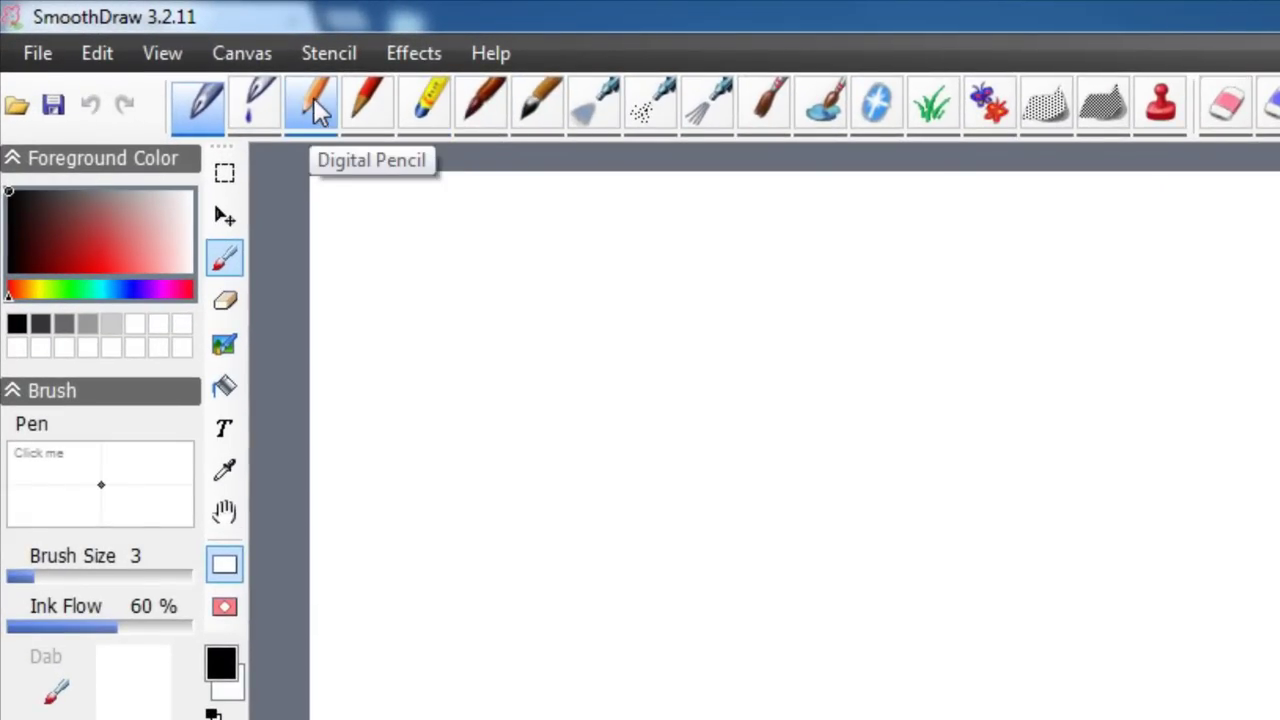
# - With the Digital Pencil brush, handwrite 'Hello' on the canvas
pyautogui.click(314, 102)
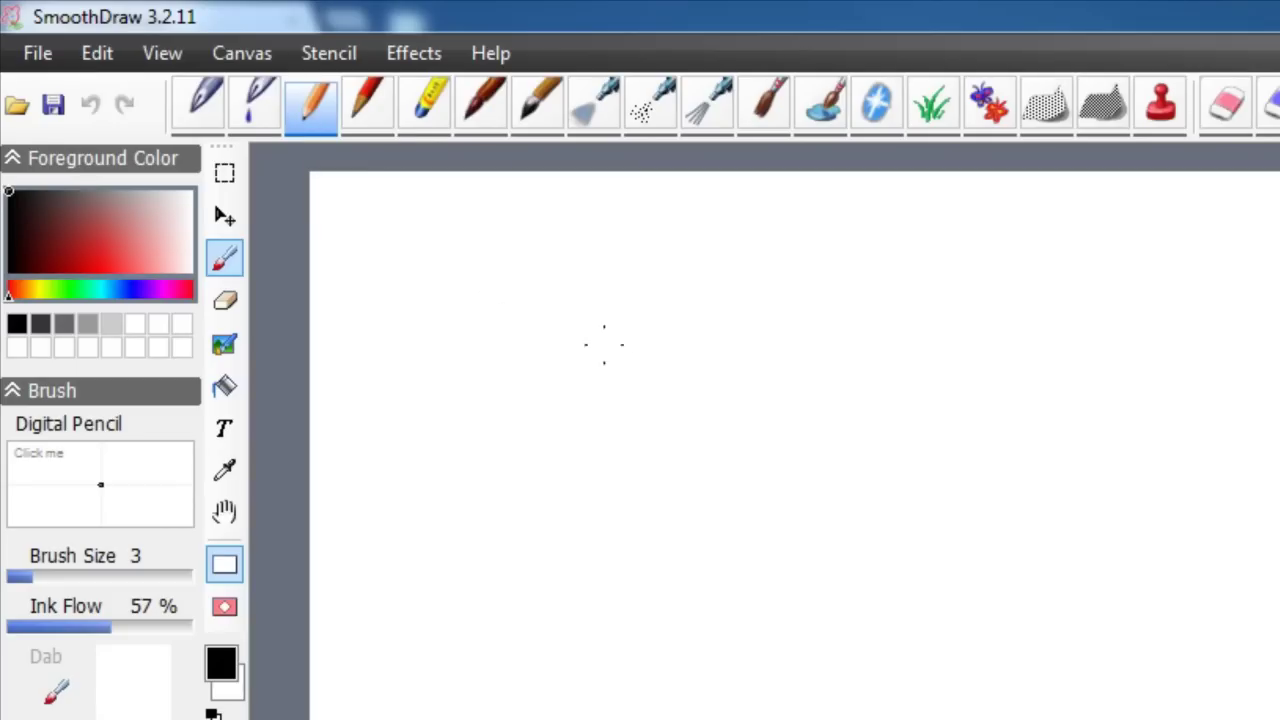
pyautogui.moveTo(518, 286); pyautogui.dragTo(513, 416)
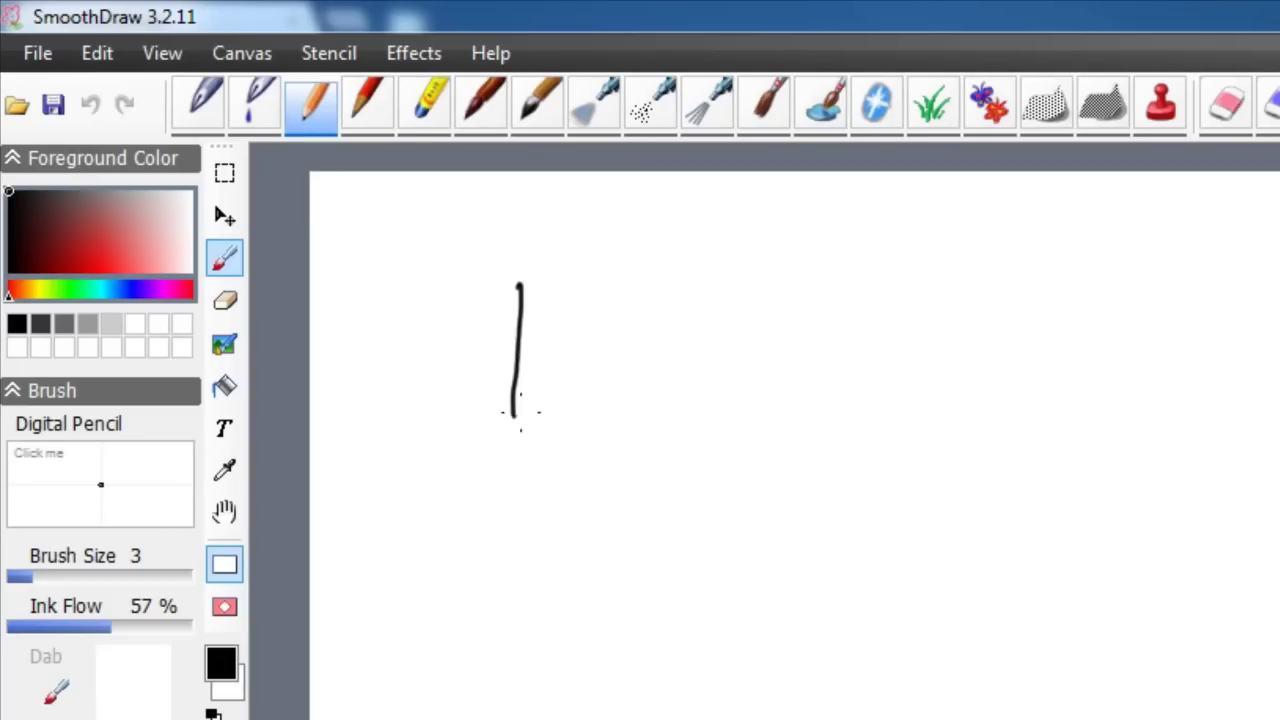
pyautogui.moveTo(563, 290); pyautogui.dragTo(548, 406)
pyautogui.moveTo(512, 356); pyautogui.dragTo(544, 351)
pyautogui.moveTo(572, 362)
pyautogui.mouseDown()
pyautogui.moveTo(596, 348)
pyautogui.moveTo(606, 390)
pyautogui.mouseUp()
pyautogui.moveTo(645, 298); pyautogui.dragTo(640, 410)
pyautogui.moveTo(684, 290); pyautogui.dragTo(681, 406)
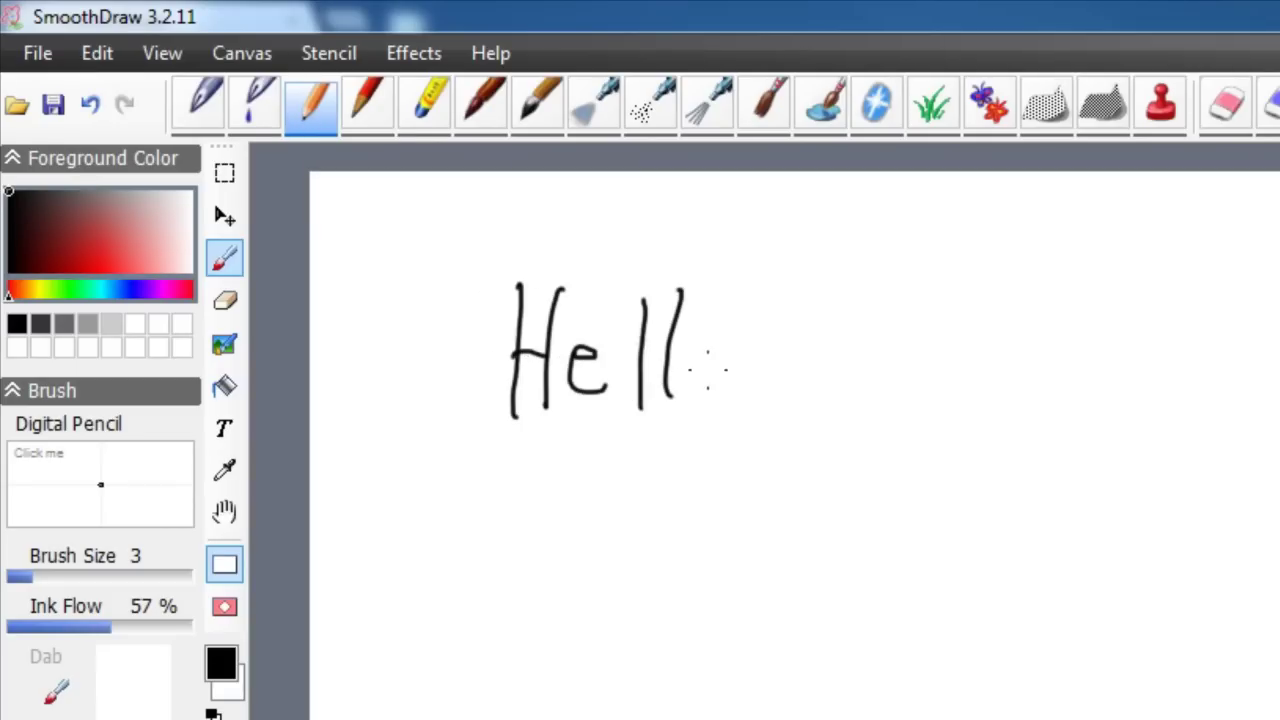
pyautogui.moveTo(712, 352); pyautogui.dragTo(714, 354)
# - Handwrite 'world!' after it, finishing with the dotted exclamation mark
pyautogui.moveTo(812, 345)
pyautogui.mouseDown()
pyautogui.moveTo(845, 372)
pyautogui.moveTo(862, 340)
pyautogui.mouseUp()
pyautogui.moveTo(905, 362)
pyautogui.mouseDown()
pyautogui.moveTo(888, 386)
pyautogui.moveTo(905, 360)
pyautogui.mouseUp()
pyautogui.moveTo(928, 384); pyautogui.dragTo(952, 360)
pyautogui.moveTo(980, 312); pyautogui.dragTo(983, 400)
pyautogui.moveTo(1040, 356)
pyautogui.mouseDown()
pyautogui.moveTo(1056, 305)
pyautogui.moveTo(1053, 392)
pyautogui.mouseUp()
pyautogui.moveTo(1130, 296); pyautogui.dragTo(1118, 386)
pyautogui.click(1117, 397)
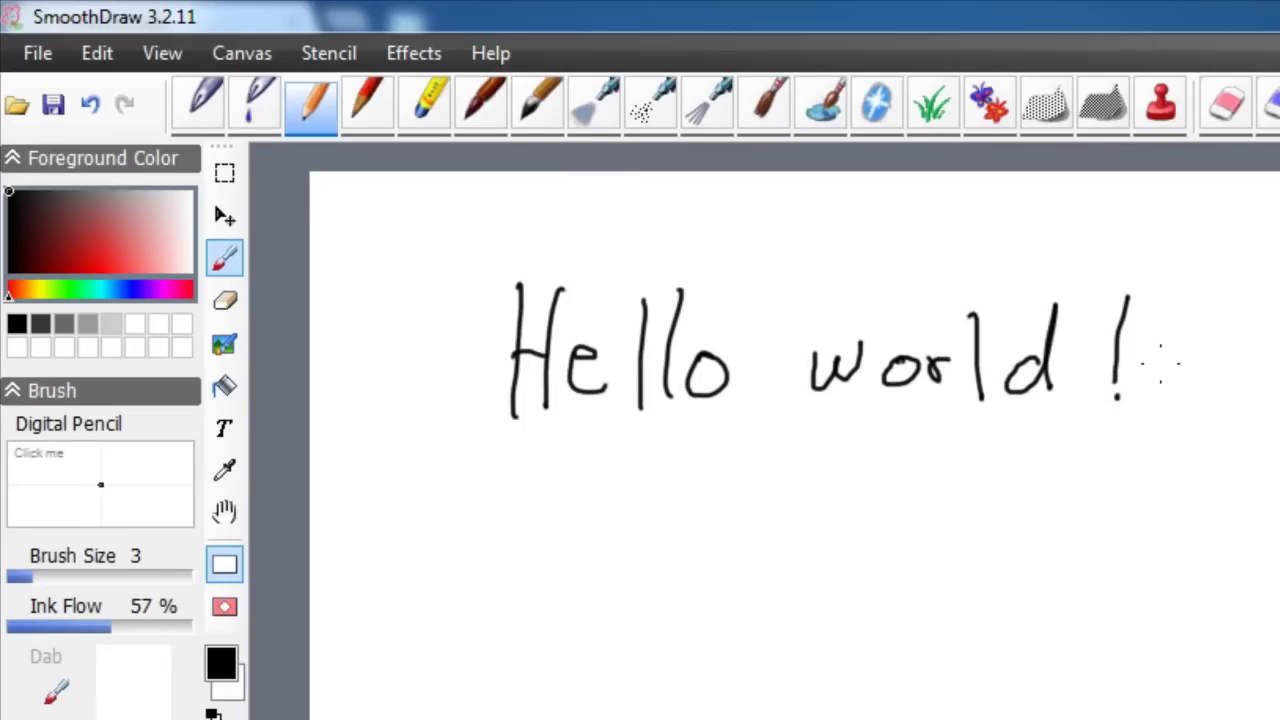
# - With the 2B Pencil, write 10/2 = 5 below the text and paint a thick black hook to its right
pyautogui.click(364, 104)
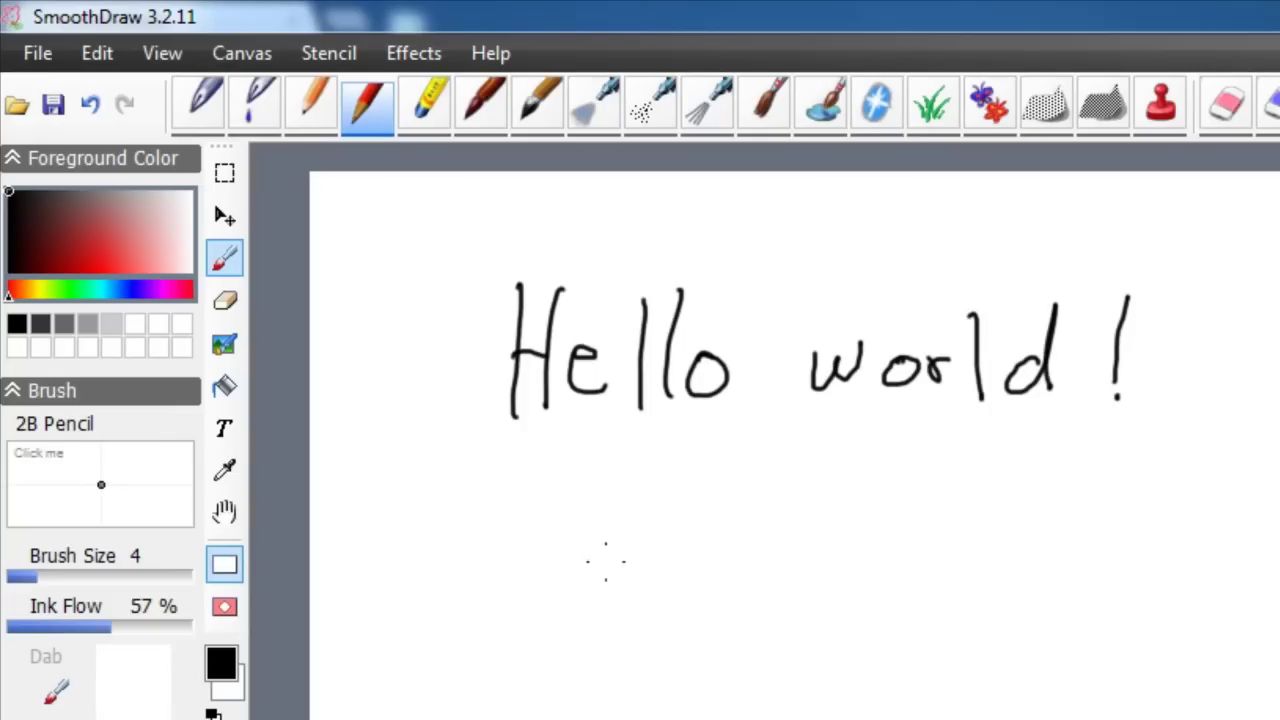
pyautogui.moveTo(620, 506); pyautogui.dragTo(617, 590)
pyautogui.moveTo(700, 508)
pyautogui.mouseDown()
pyautogui.moveTo(729, 554)
pyautogui.moveTo(705, 510)
pyautogui.mouseUp()
pyautogui.moveTo(603, 650); pyautogui.dragTo(766, 617)
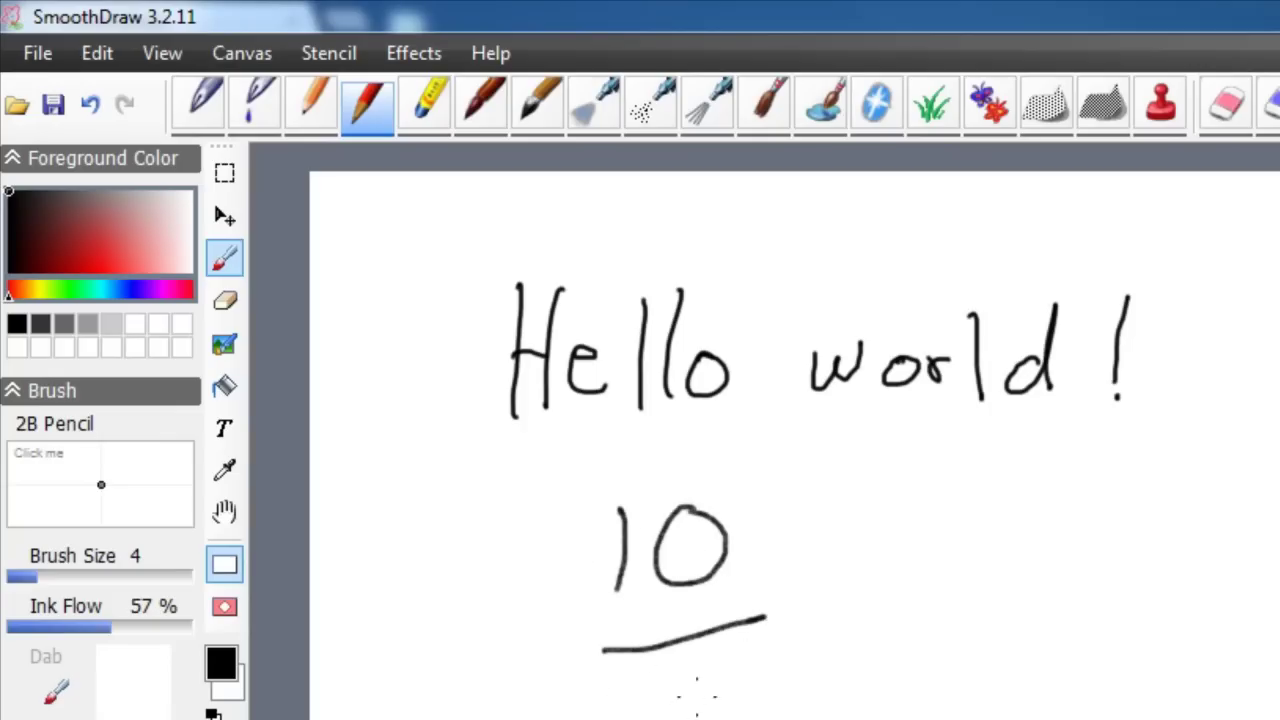
pyautogui.moveTo(667, 711); pyautogui.dragTo(723, 719)
pyautogui.moveTo(835, 614)
pyautogui.mouseDown()
pyautogui.moveTo(865, 610)
pyautogui.moveTo(867, 639)
pyautogui.mouseUp()
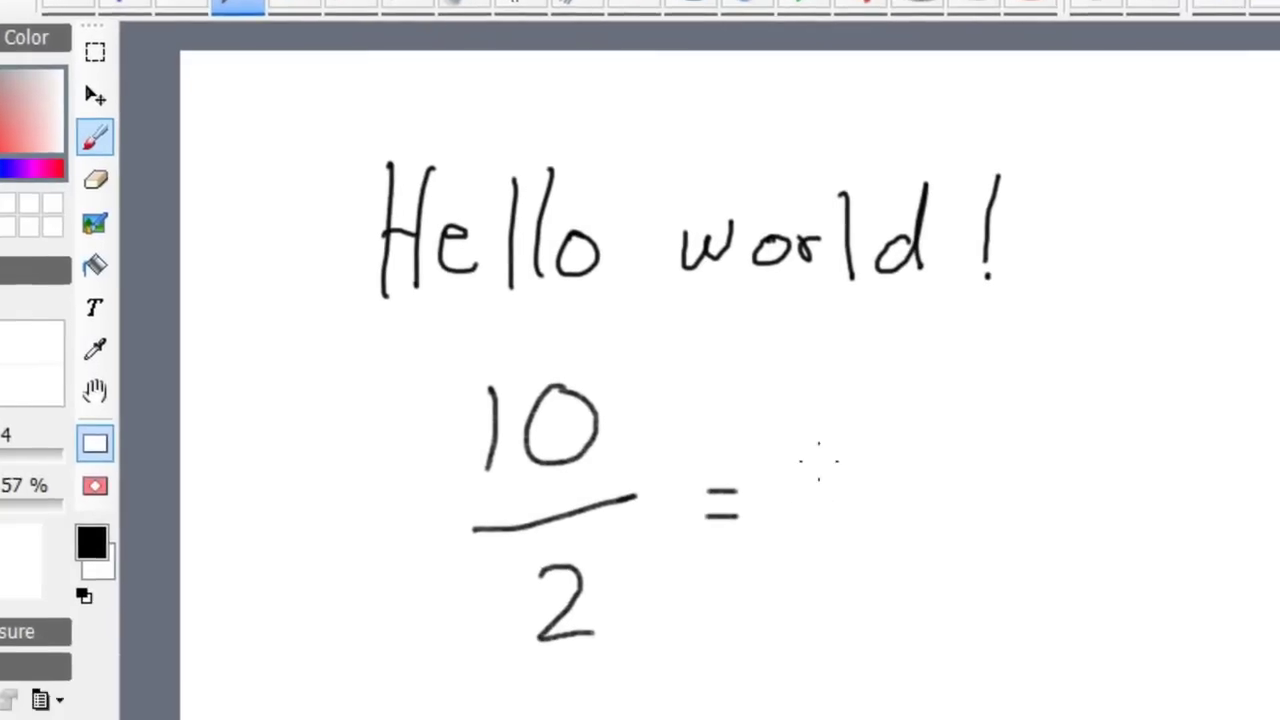
pyautogui.moveTo(943, 573); pyautogui.dragTo(950, 661)
pyautogui.moveTo(810, 414)
pyautogui.mouseDown()
pyautogui.moveTo(868, 411)
pyautogui.moveTo(804, 452)
pyautogui.mouseUp()
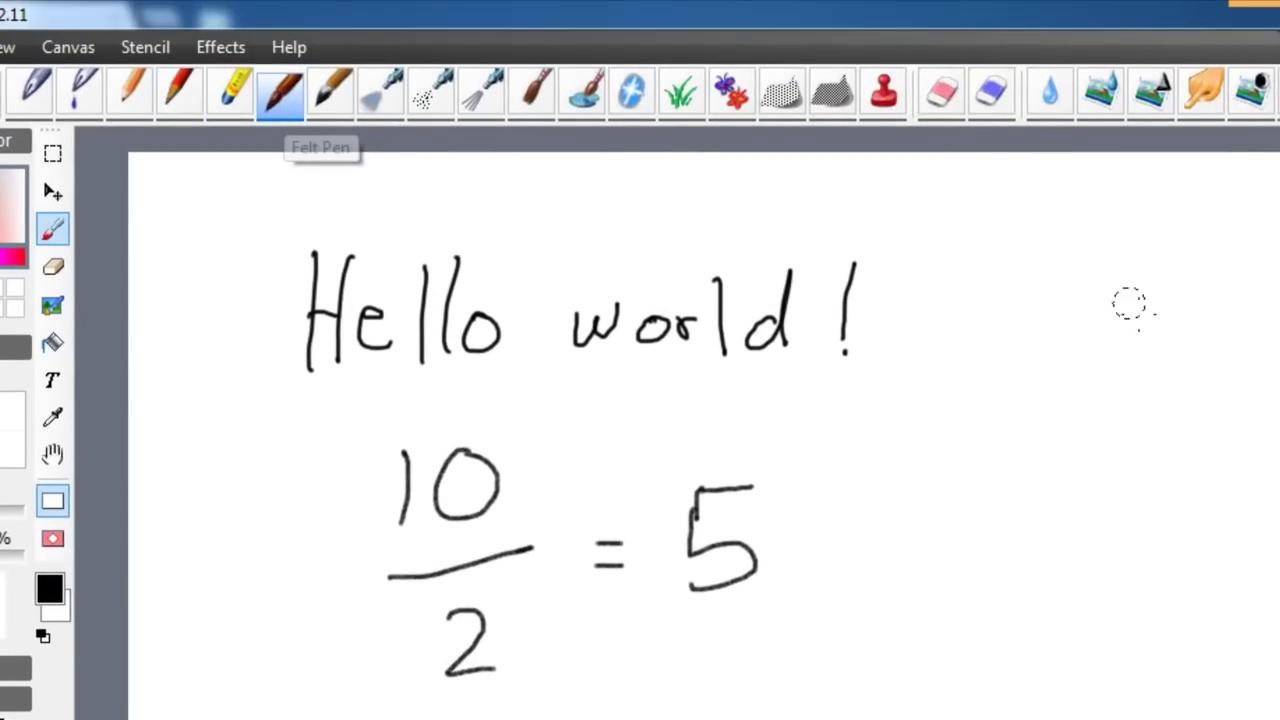
pyautogui.moveTo(1105, 303)
pyautogui.mouseDown()
pyautogui.moveTo(1221, 359)
pyautogui.moveTo(998, 391)
pyautogui.moveTo(949, 447)
pyautogui.moveTo(1015, 470)
pyautogui.mouseUp()
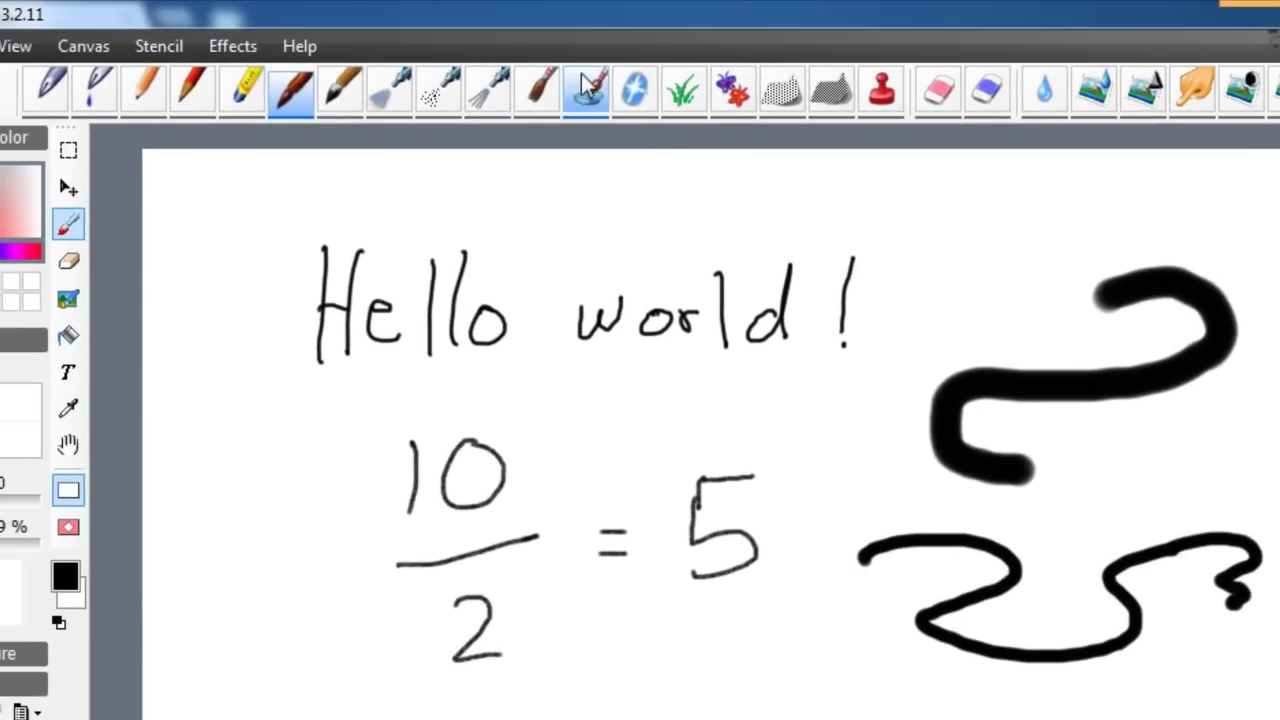
# - Paint a soft grey watercolour S-stroke across 'world!' and stamp seven blue butterflies around the equation
pyautogui.click(586, 88)
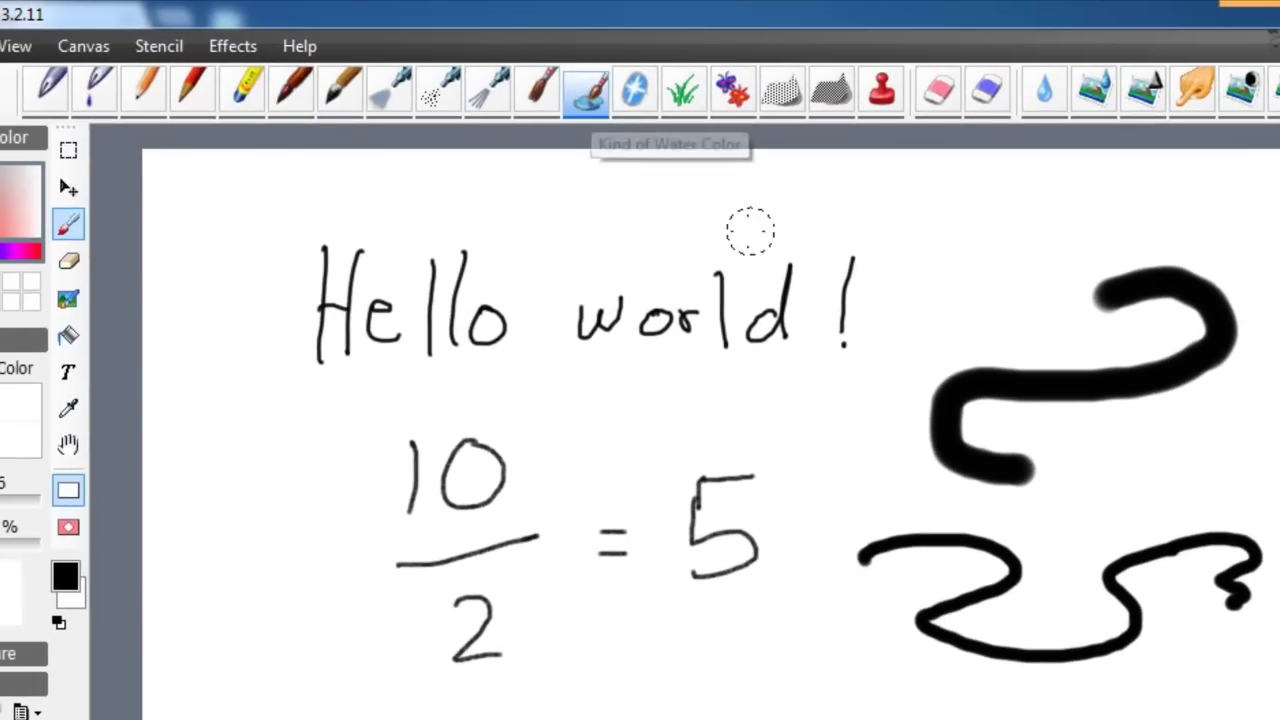
pyautogui.moveTo(748, 216)
pyautogui.mouseDown()
pyautogui.moveTo(648, 241)
pyautogui.moveTo(664, 297)
pyautogui.moveTo(883, 459)
pyautogui.moveTo(814, 463)
pyautogui.moveTo(795, 490)
pyautogui.mouseUp()
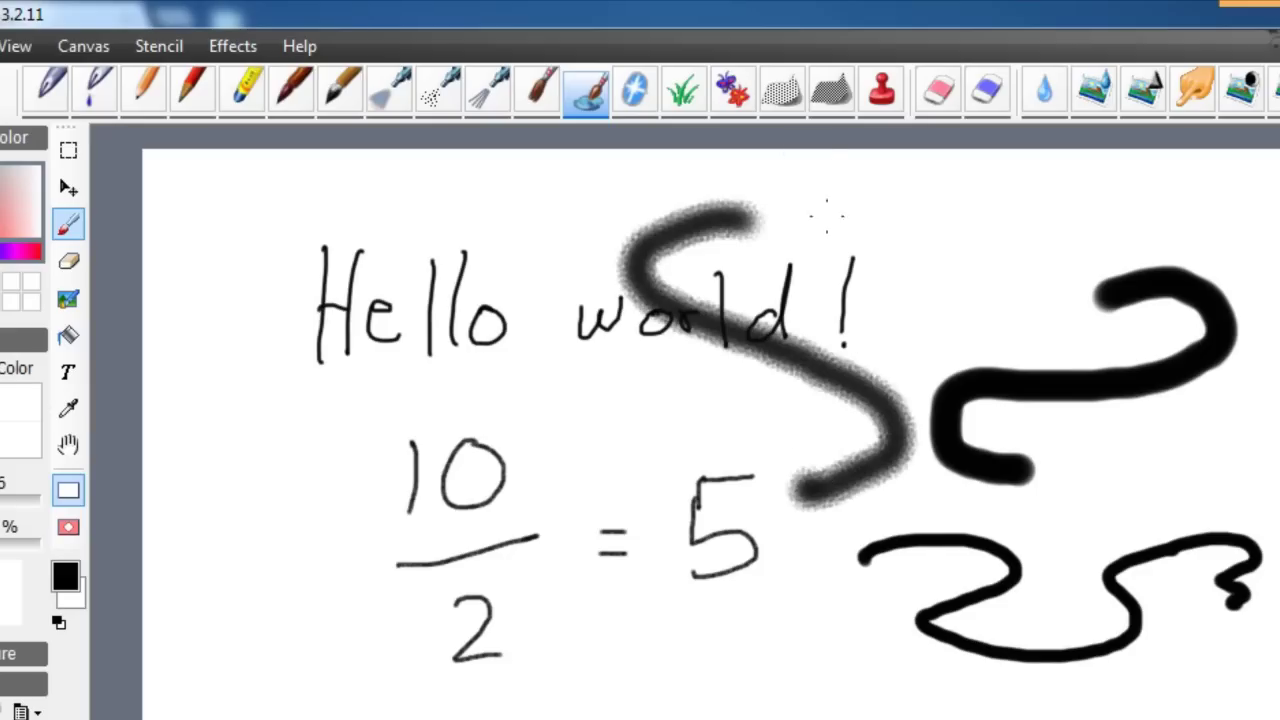
pyautogui.click(733, 88)
pyautogui.click(333, 535)
pyautogui.click(607, 458)
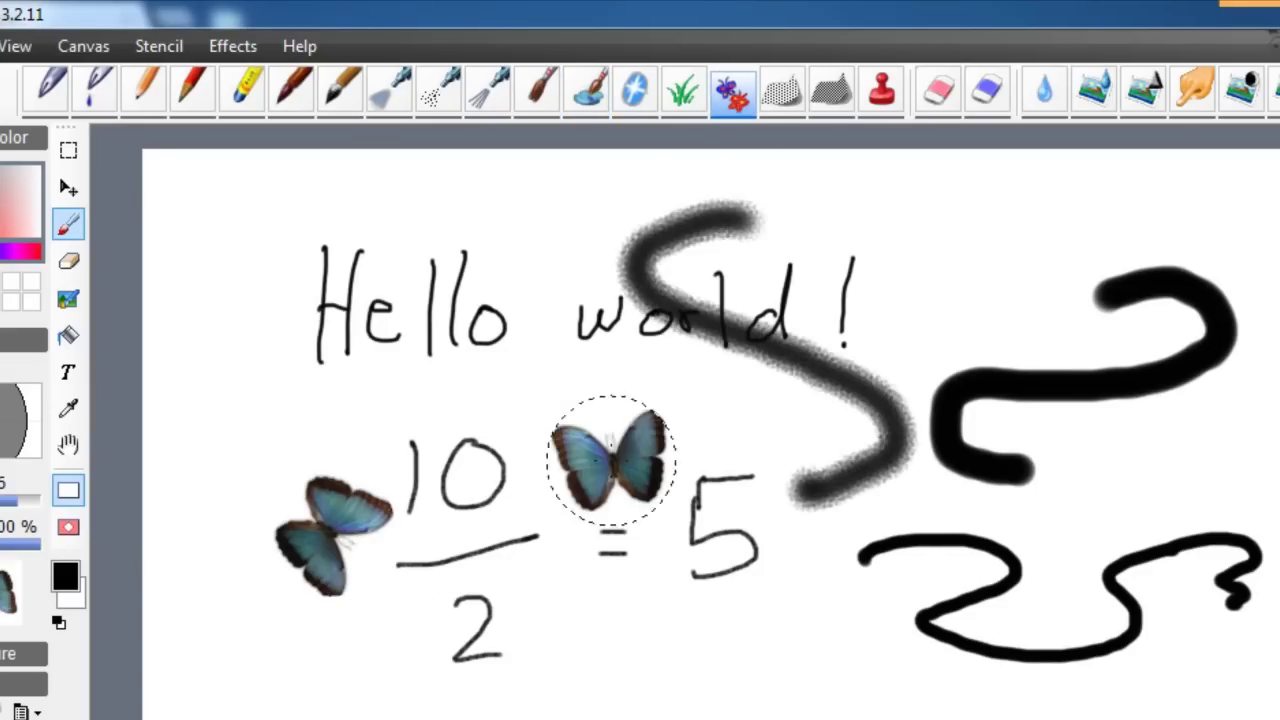
pyautogui.click(680, 663)
pyautogui.click(520, 705)
pyautogui.click(397, 690)
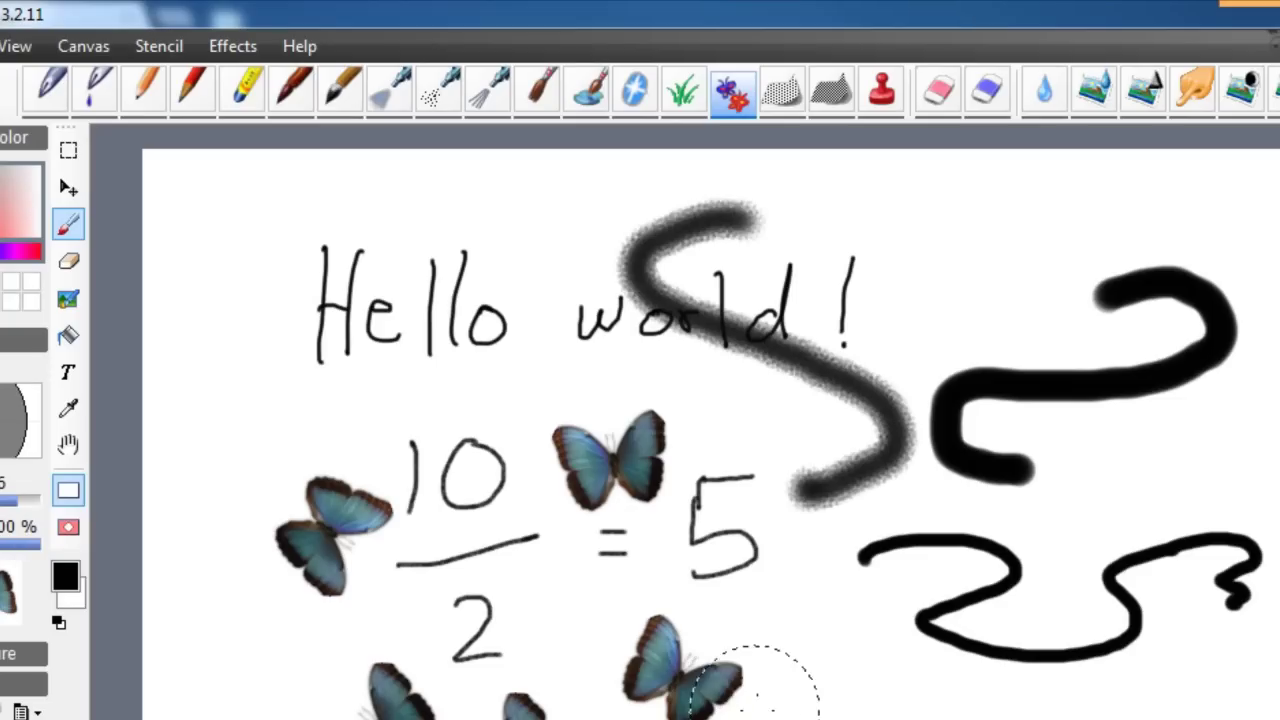
pyautogui.click(770, 688)
pyautogui.click(782, 618)
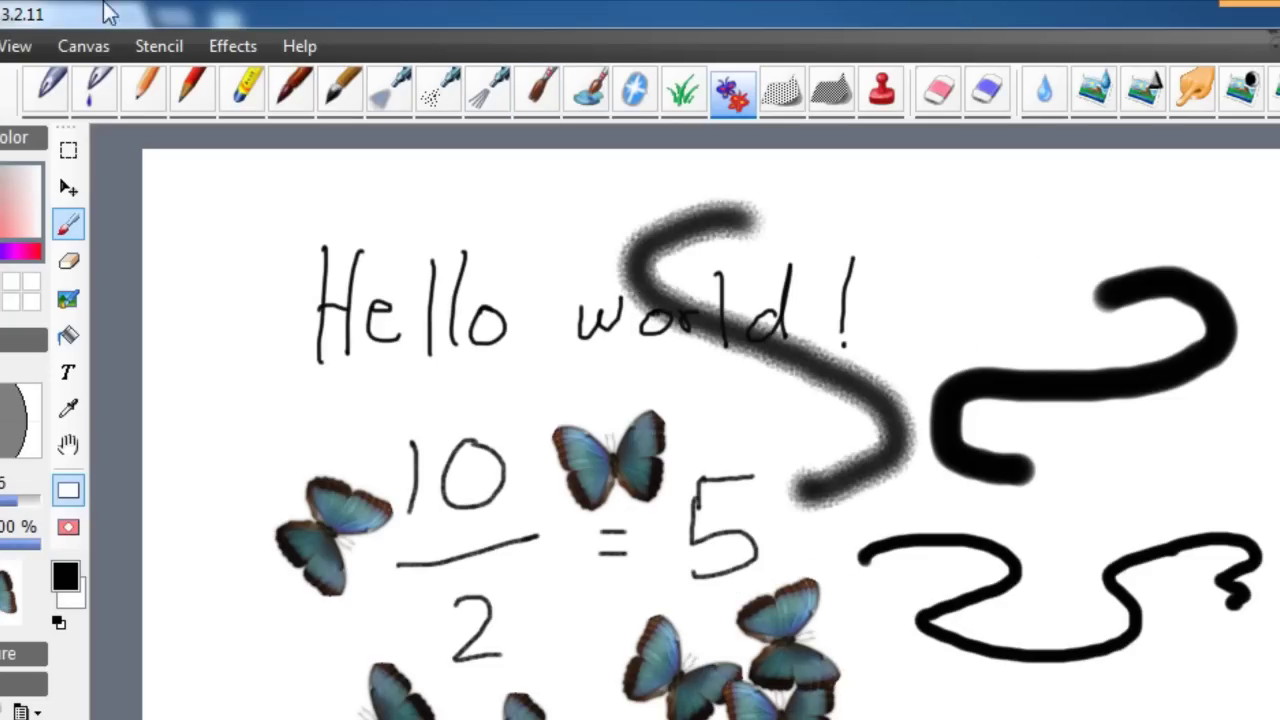
# - Handwrite a 'math formulas' note at the top right with the Digital Pencil
pyautogui.click(146, 90)
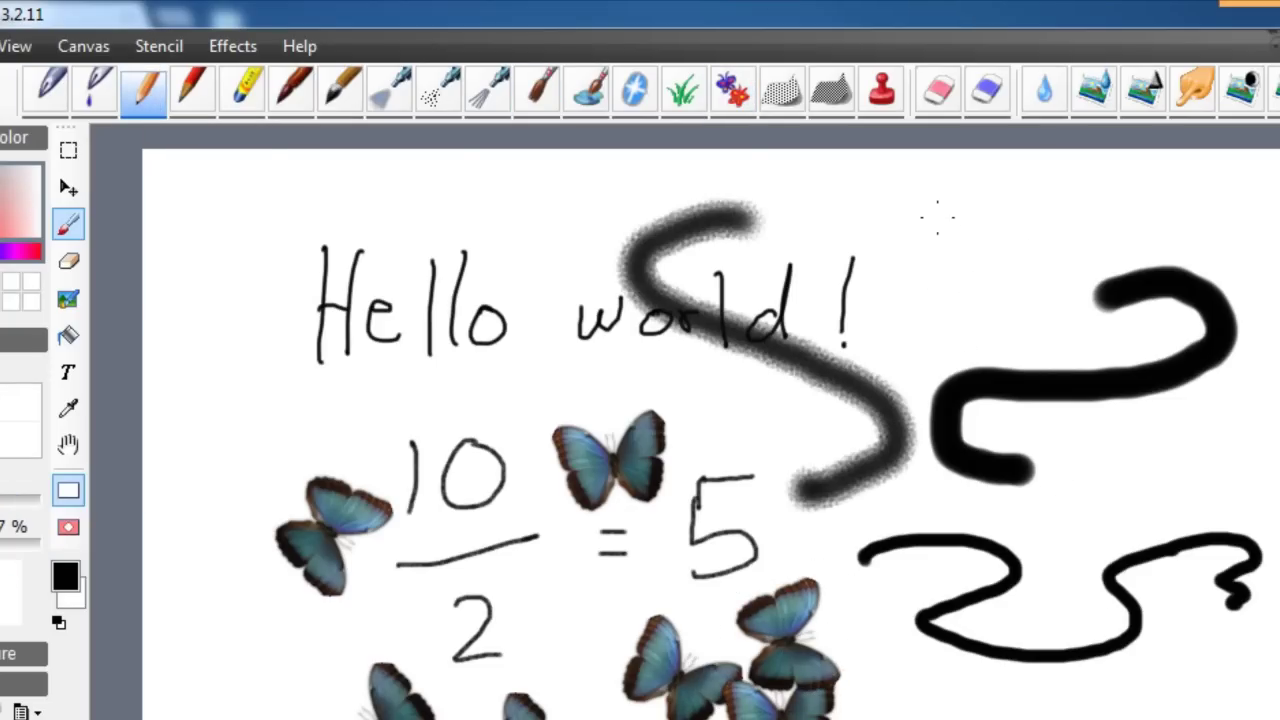
pyautogui.moveTo(929, 204)
pyautogui.mouseDown()
pyautogui.moveTo(1000, 210)
pyautogui.moveTo(1040, 185)
pyautogui.moveTo(1060, 232)
pyautogui.moveTo(1138, 196)
pyautogui.moveTo(1190, 208)
pyautogui.mouseUp()
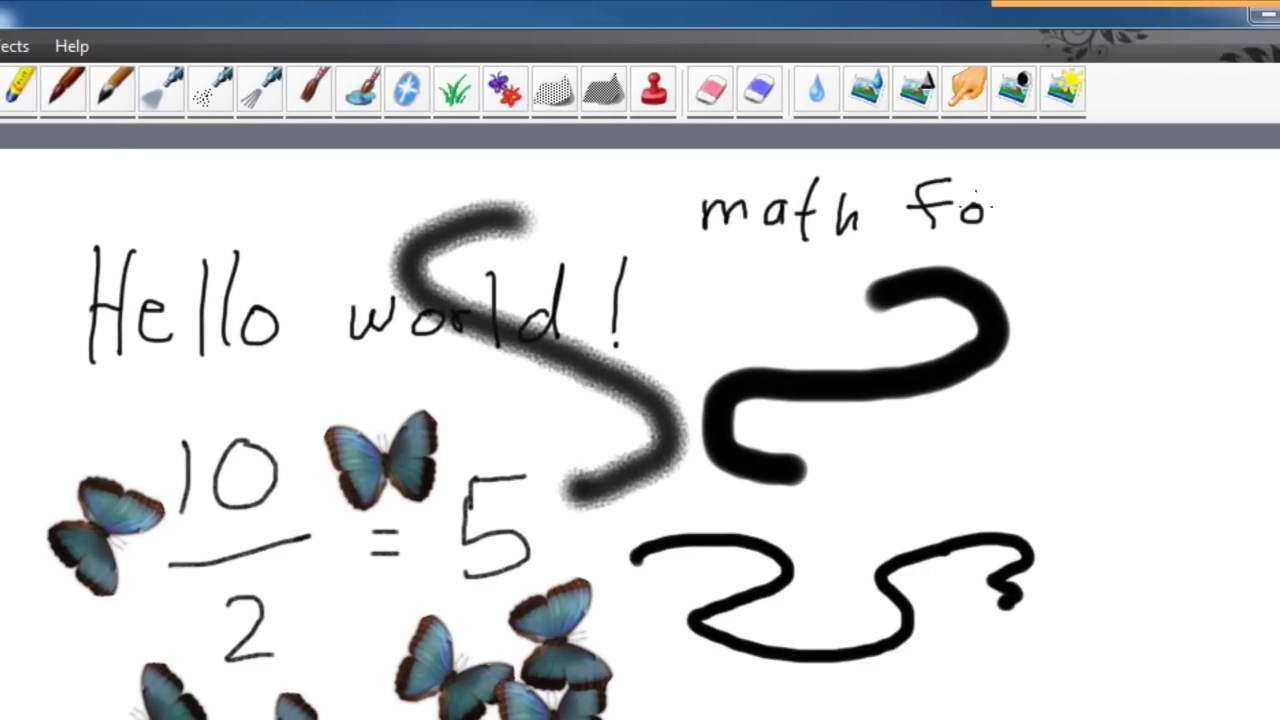
pyautogui.moveTo(992, 208)
pyautogui.mouseDown()
pyautogui.moveTo(1160, 210)
pyautogui.moveTo(1172, 227)
pyautogui.moveTo(1194, 223)
pyautogui.mouseUp()
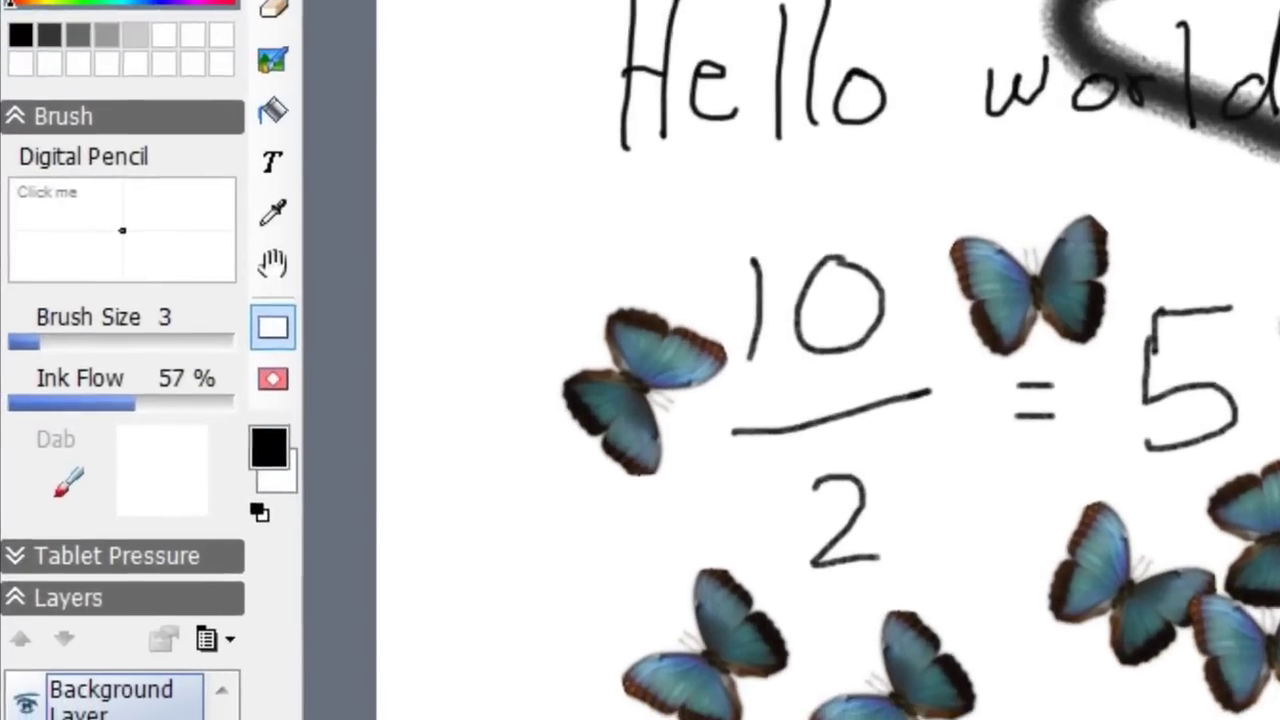
pyautogui.click(72, 0)
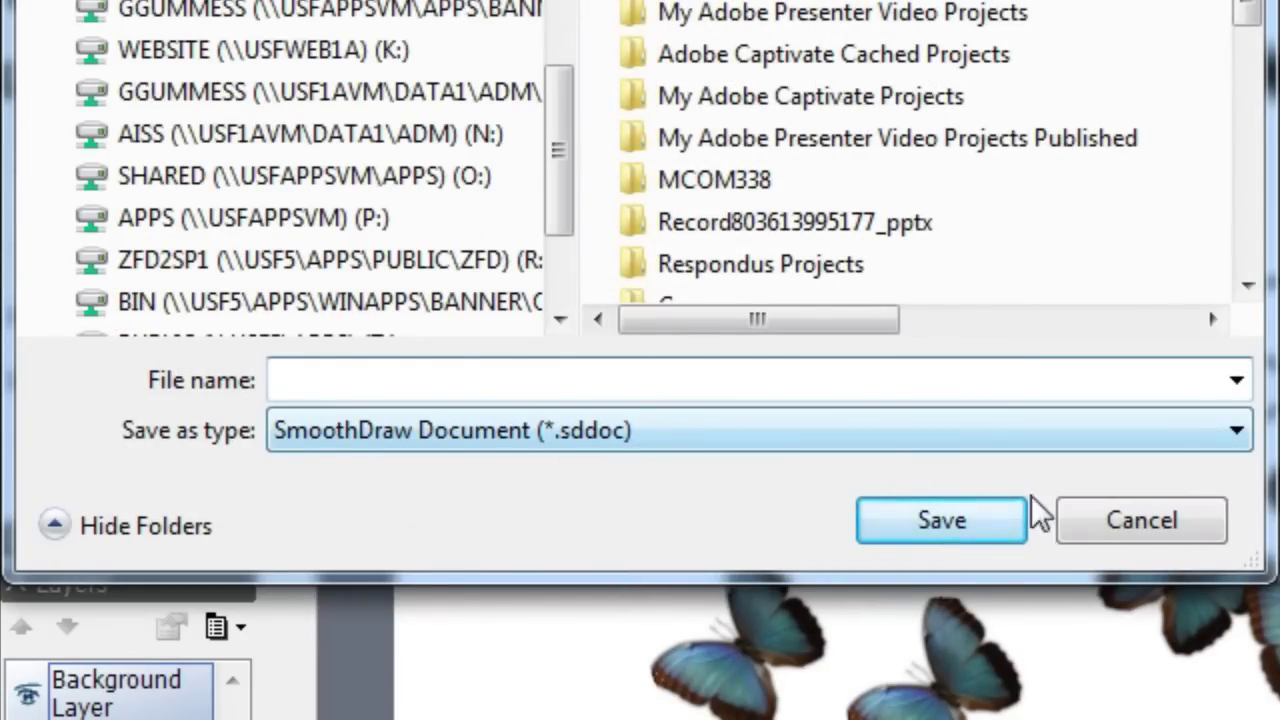
pyautogui.click(1130, 530)
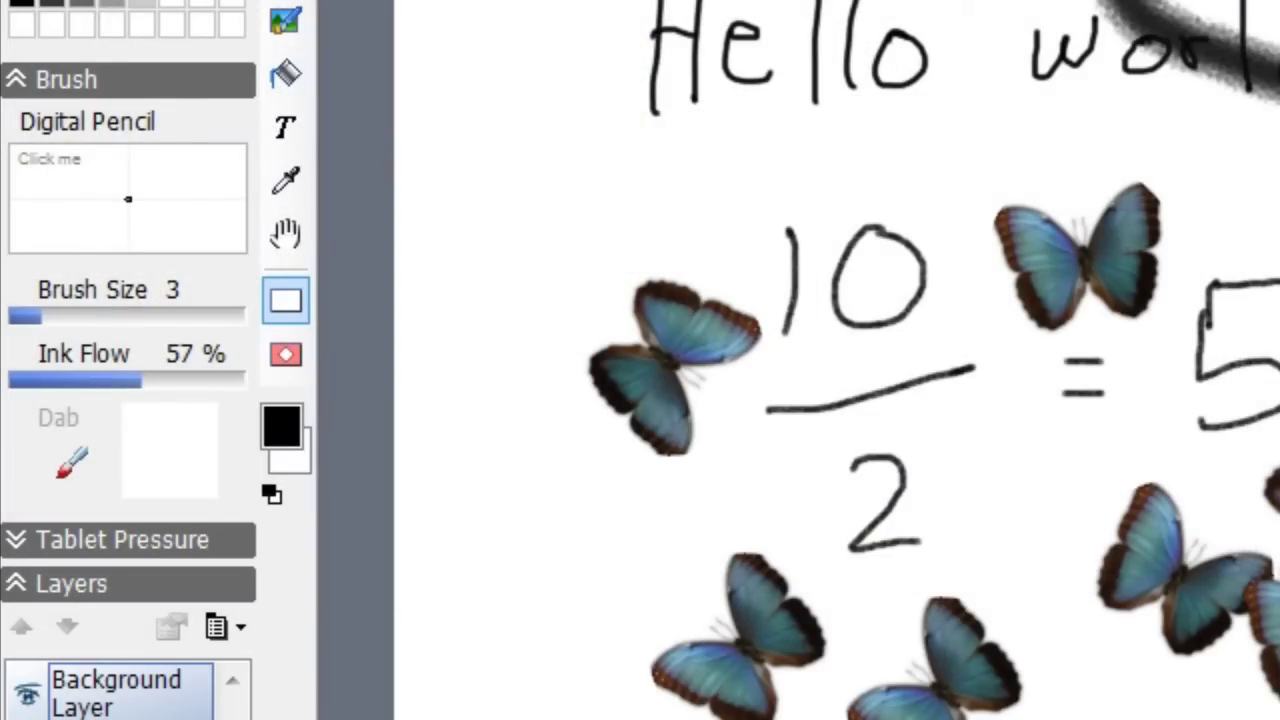
pyautogui.hotkey('ctrl', 's')
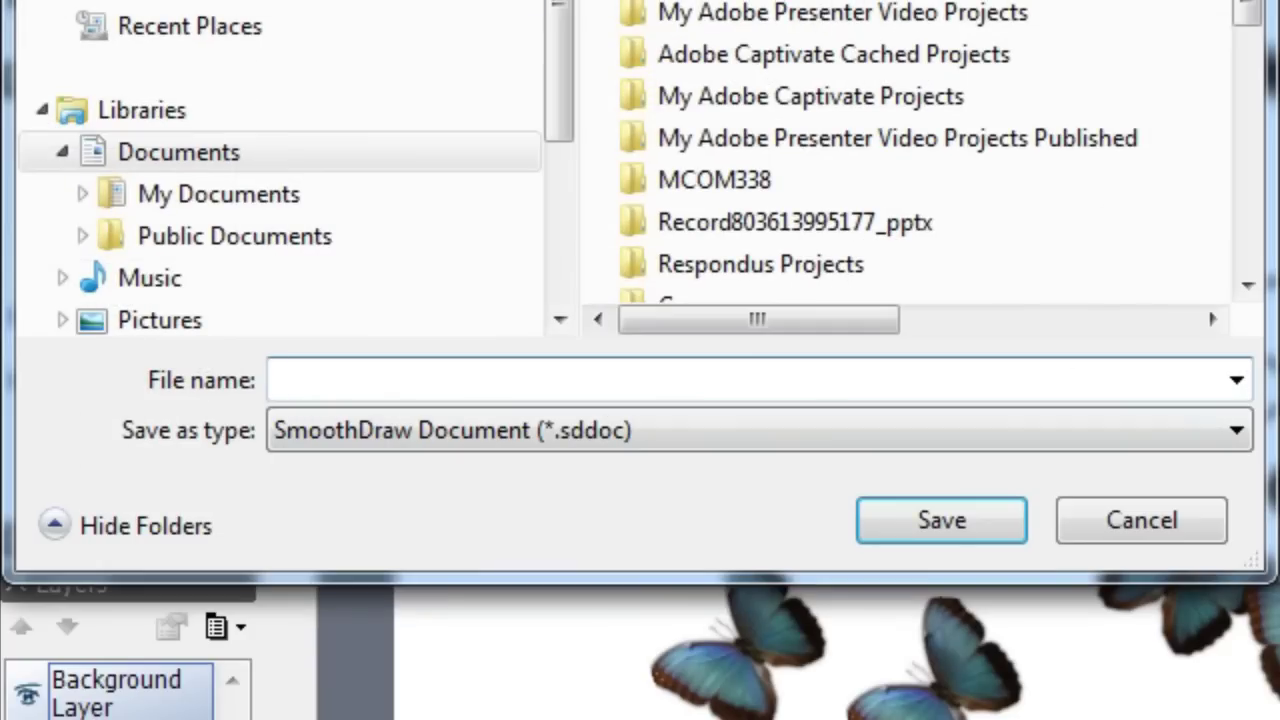
pyautogui.click(1236, 431)
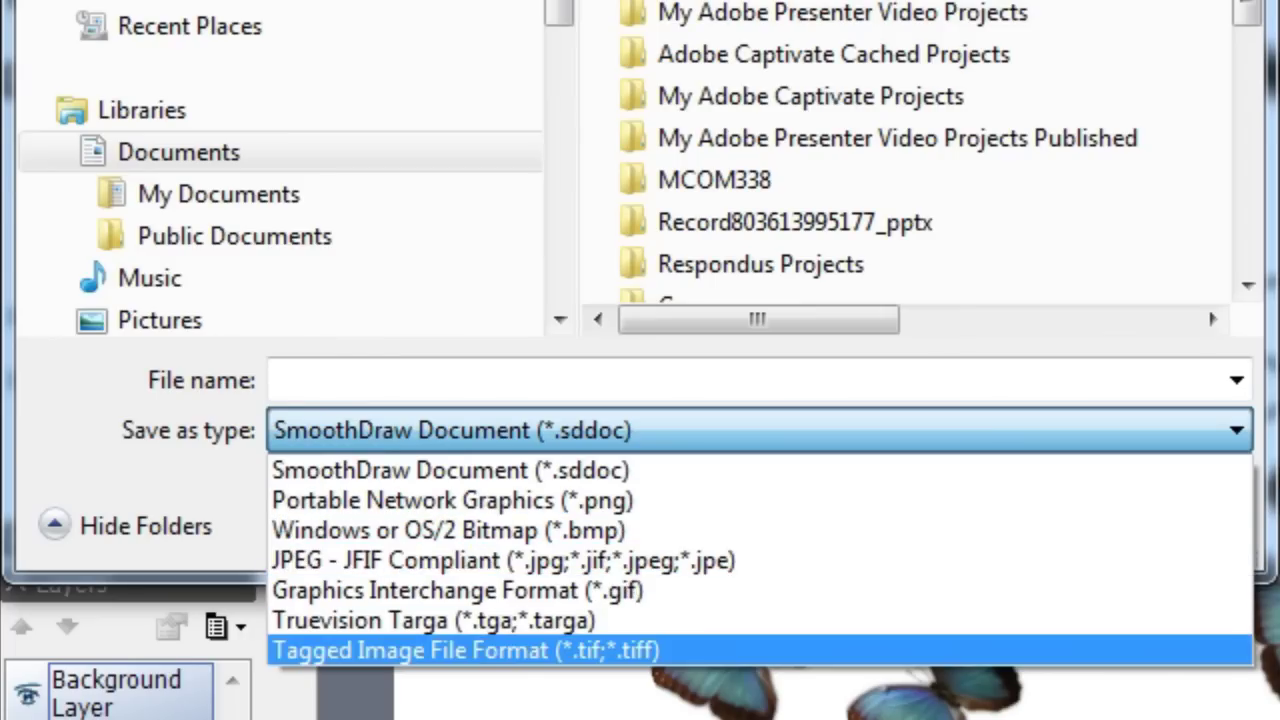
pyautogui.press('Escape')
pyautogui.click(1130, 518)
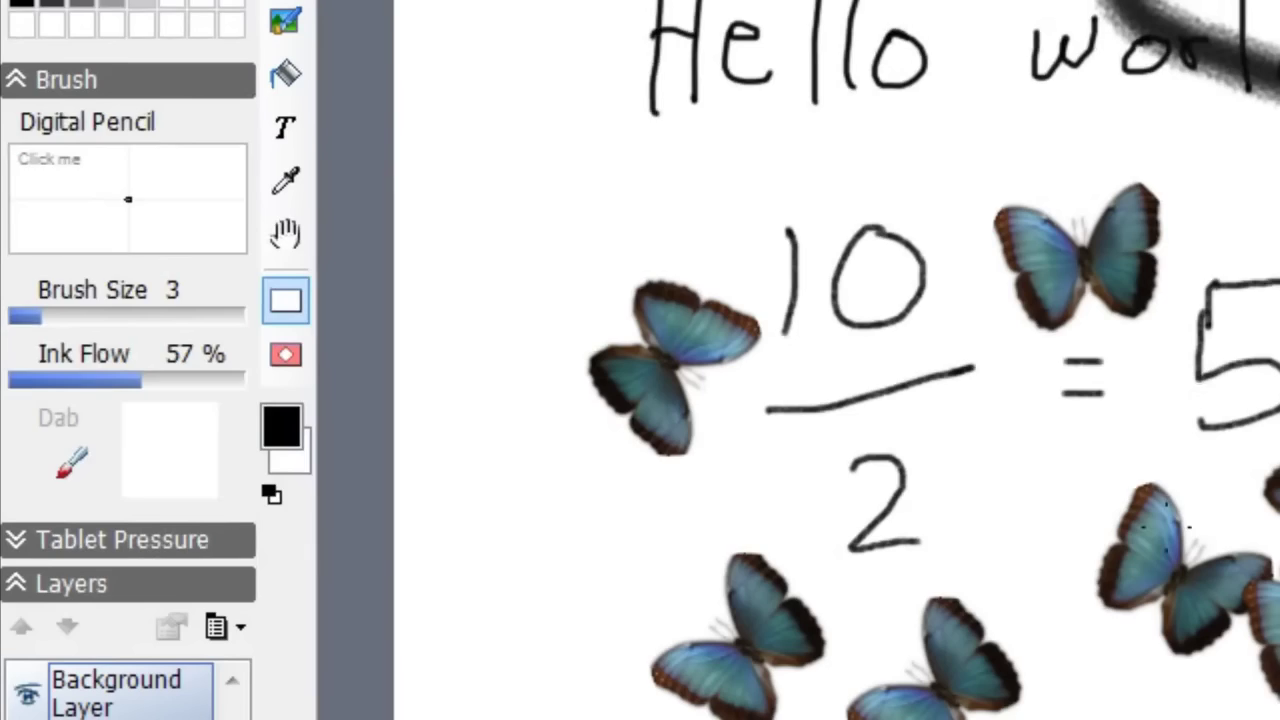